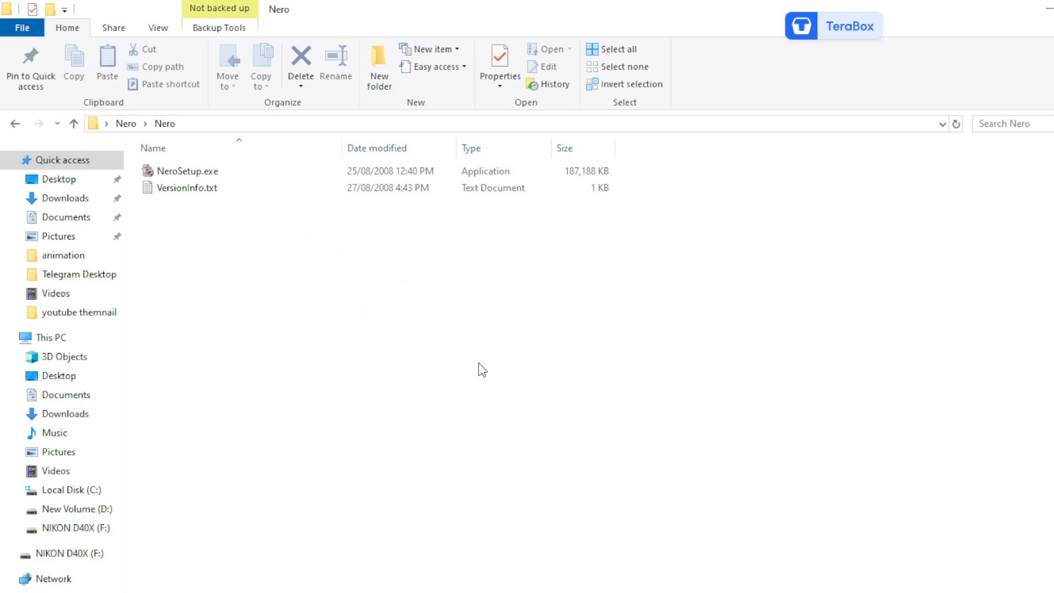
Close the Nero folder window and refresh the desktop twice
click(1050, 9)
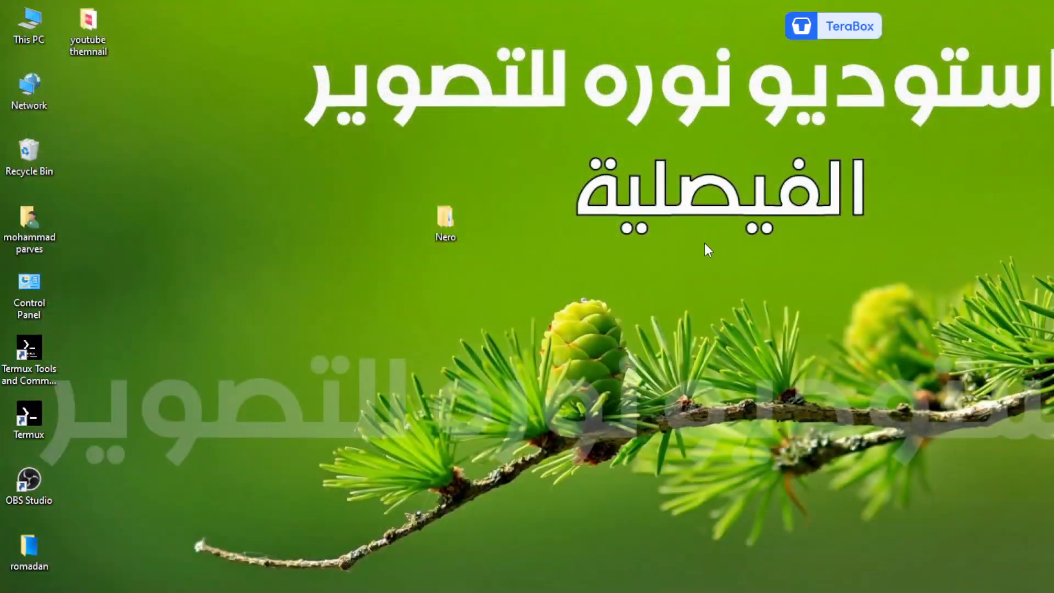
right_click(118, 167)
click(154, 216)
right_click(167, 156)
click(202, 207)
Search Windows for 'ne' and launch Nero Express Essentials from Best match
key(super+s)
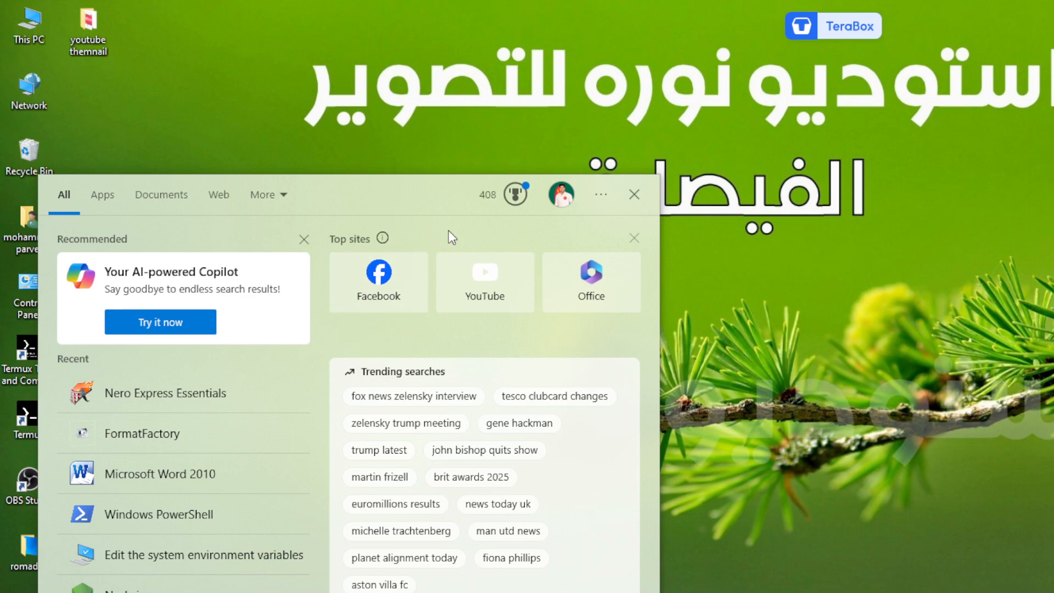
text(ne)
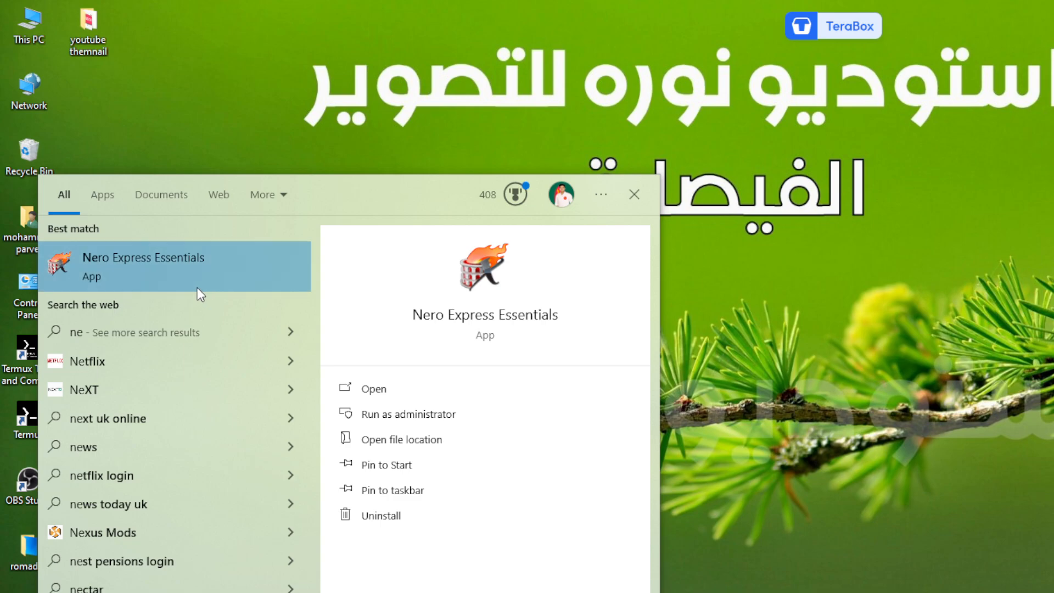
click(172, 259)
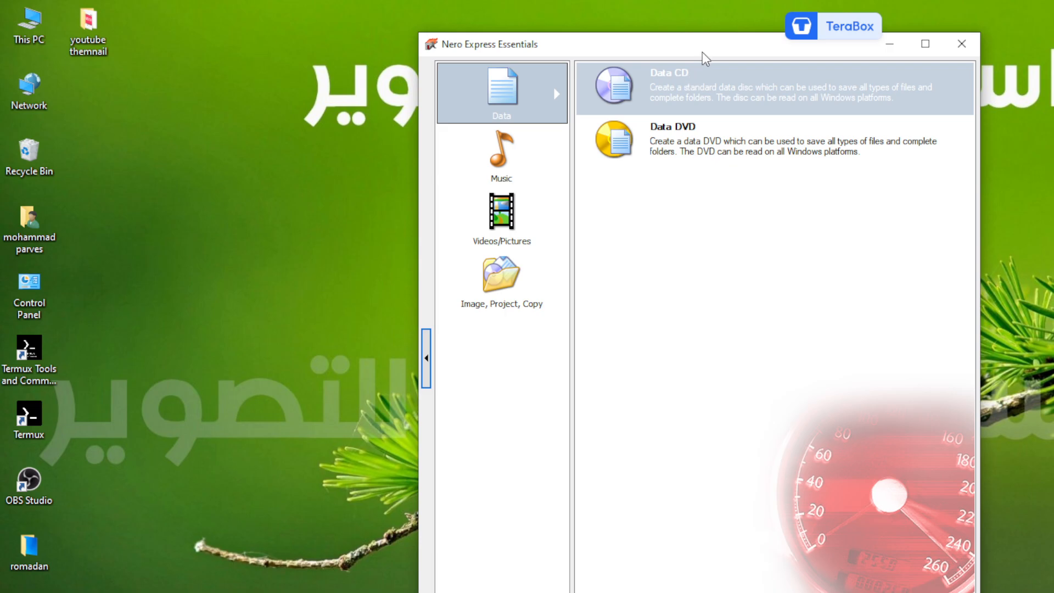
Reposition the Nero Express Essentials window on the desktop
drag(701, 57, 542, 75)
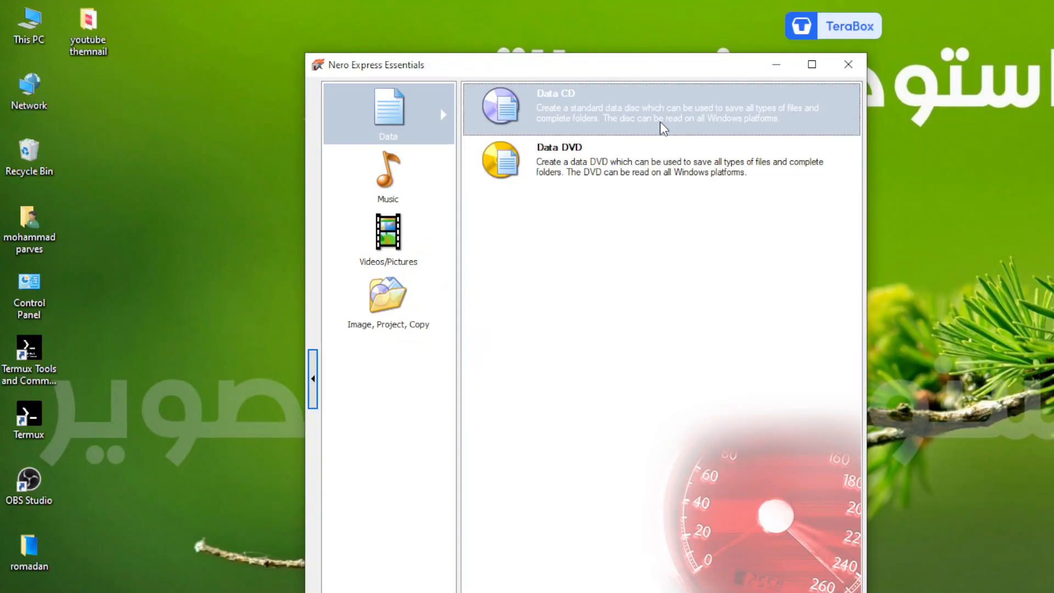
Start a Data CD project and add 1.JPG from Desktop > romadan
click(560, 103)
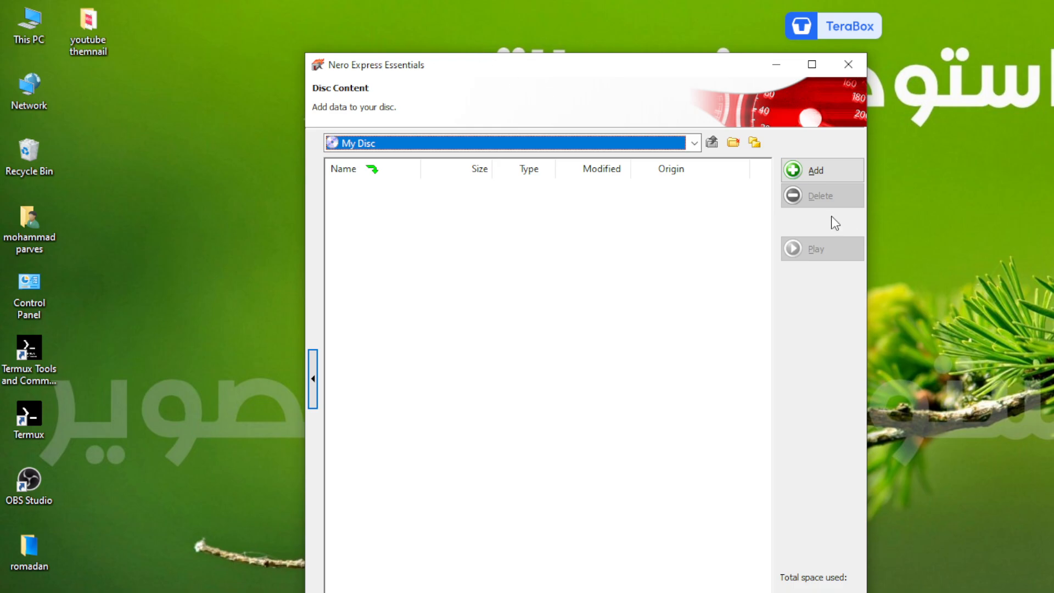
click(816, 176)
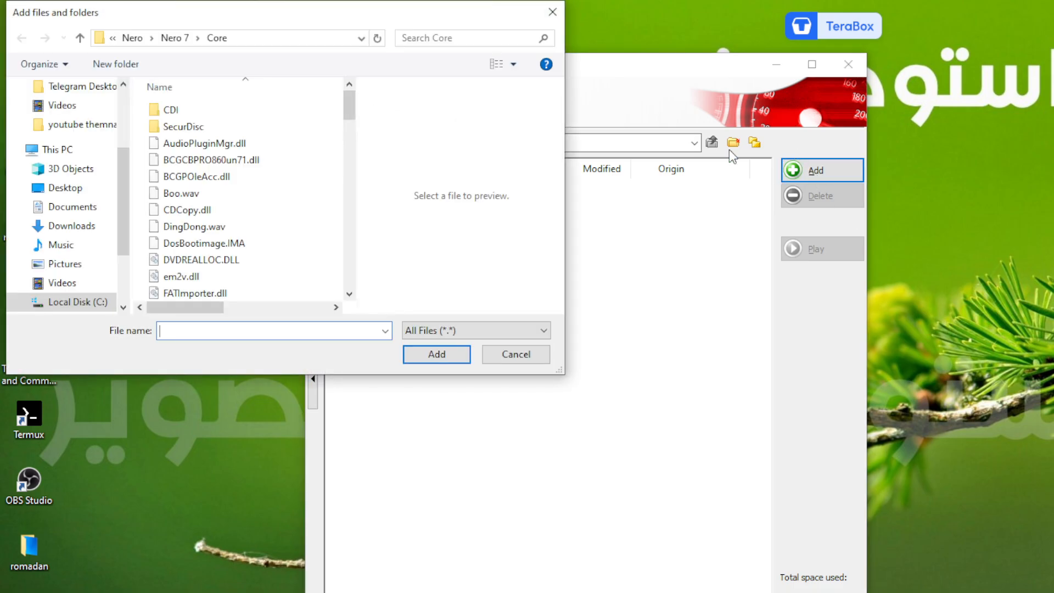
scroll(66, 165, up, 3)
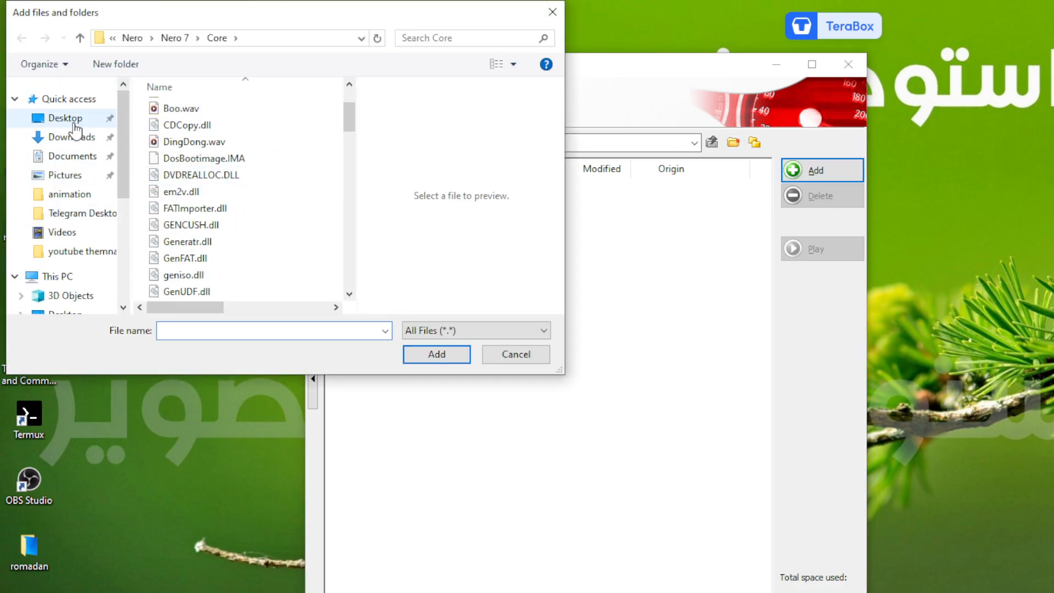
click(65, 118)
double_click(279, 132)
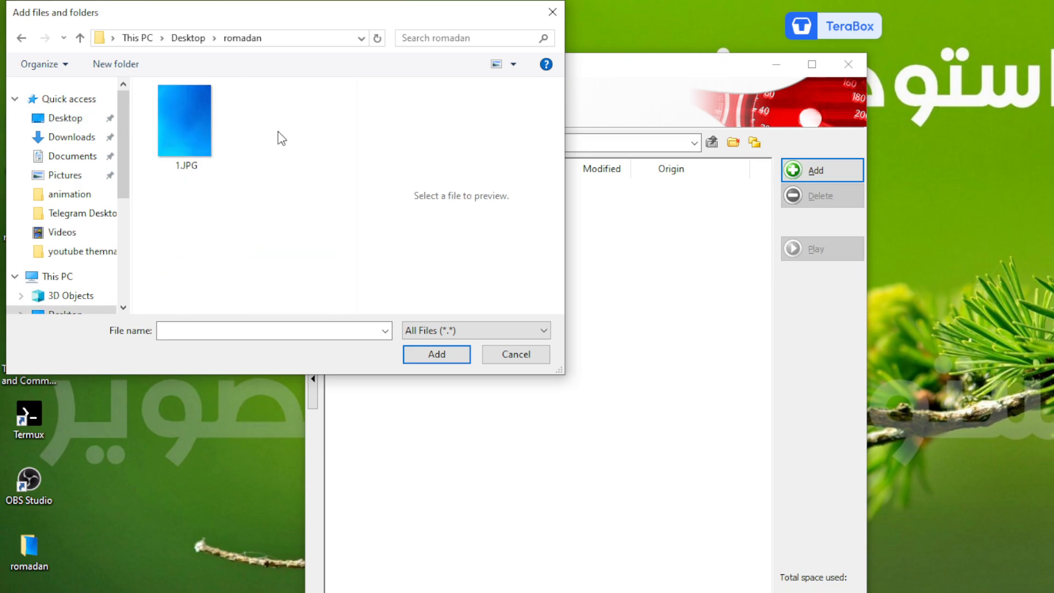
click(206, 141)
click(441, 349)
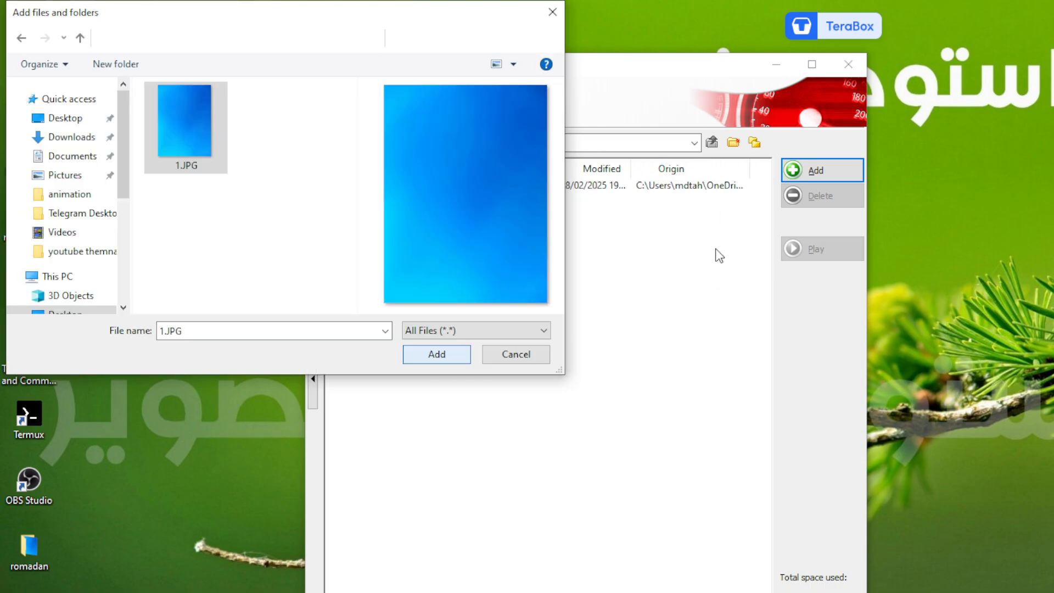
click(543, 358)
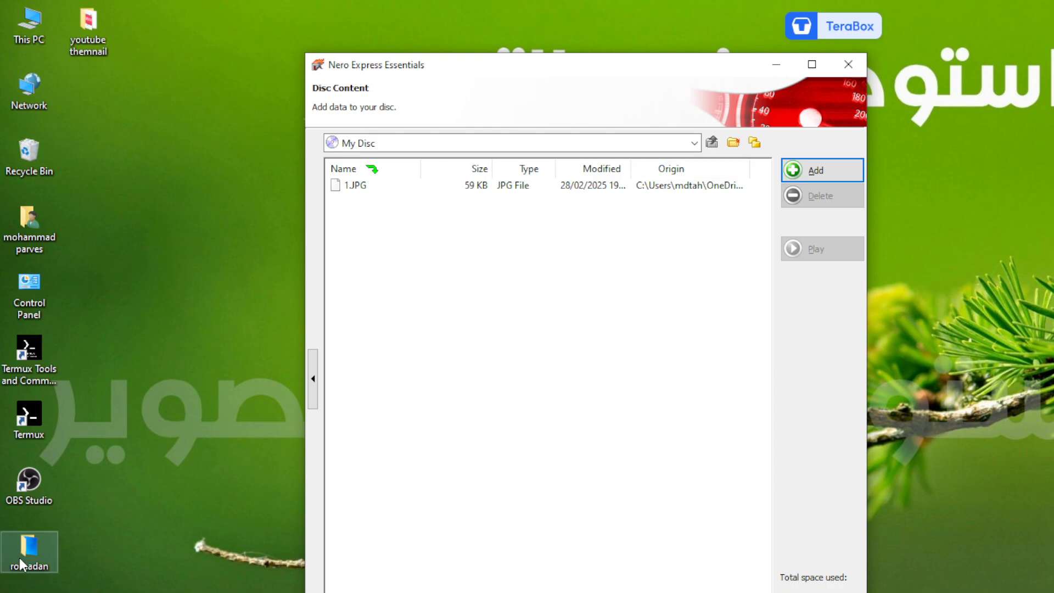
Drag the romadan folder from the desktop into the disc compilation and raise the window
drag(19, 555, 337, 433)
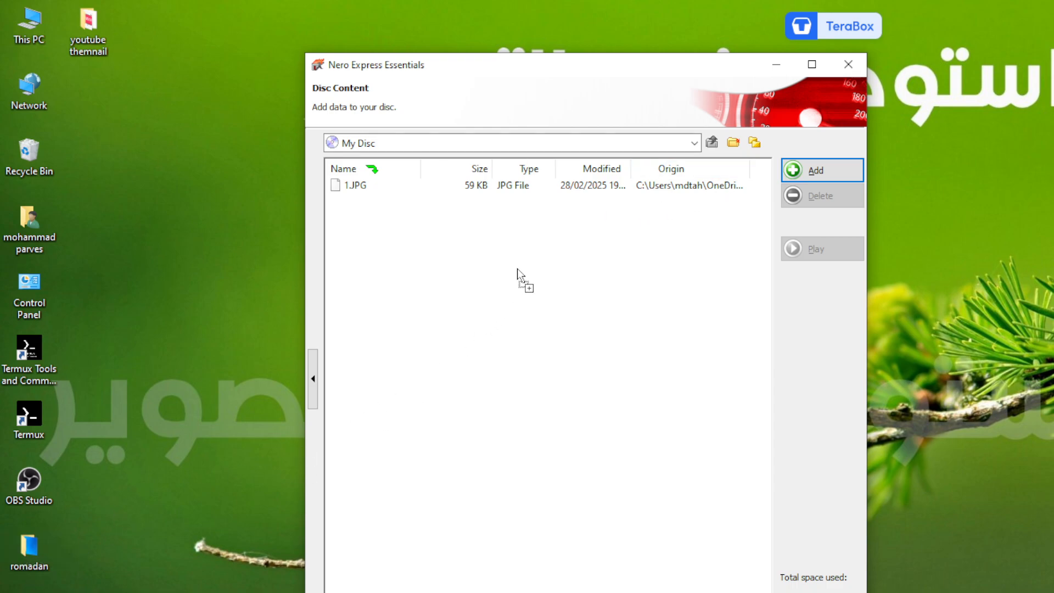
drag(517, 268, 377, 306)
drag(431, 253, 431, 256)
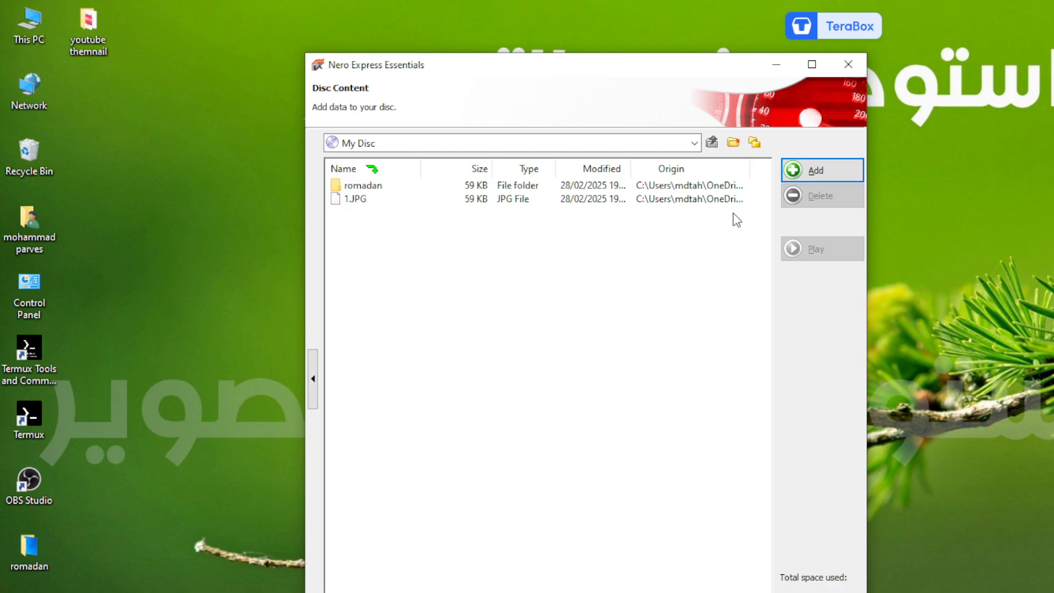
drag(641, 73, 550, 40)
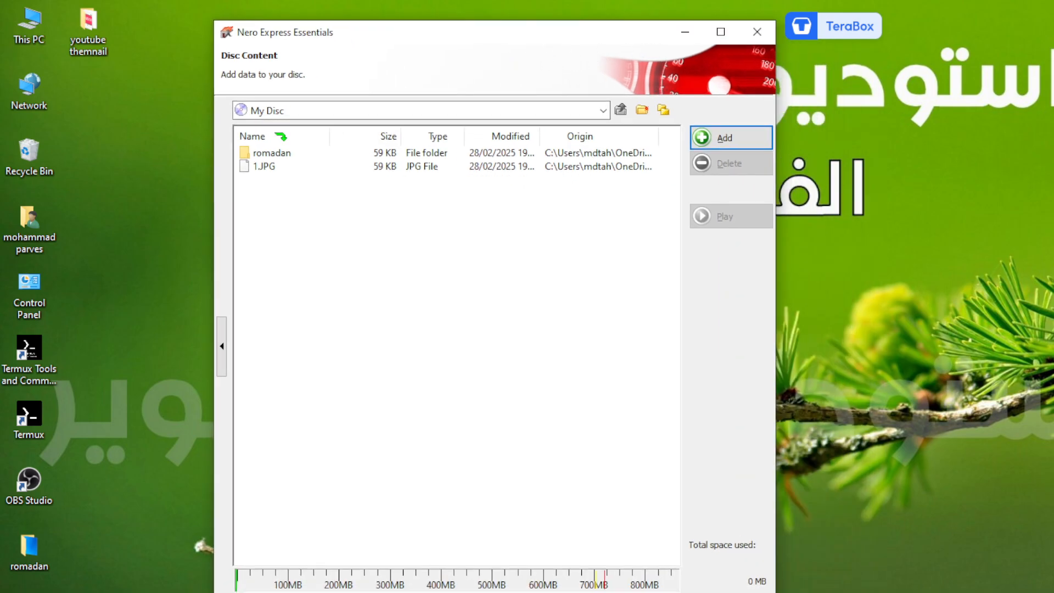
In final burn settings, choose the E: HL-DT-ST DVD+-RW GU90N recorder and name the disc 'my File'
key(alt+n)
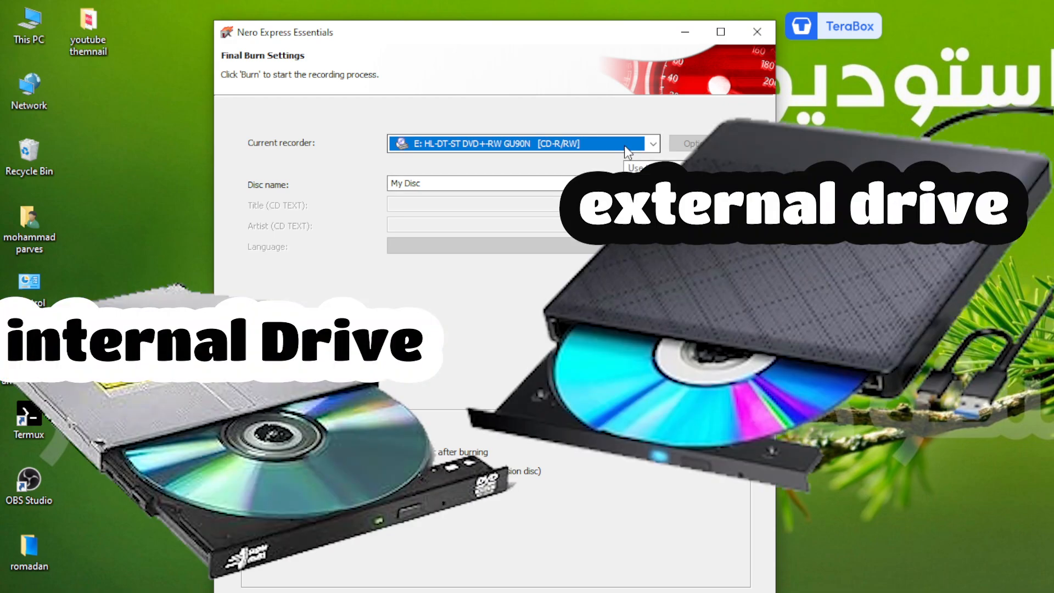
click(653, 143)
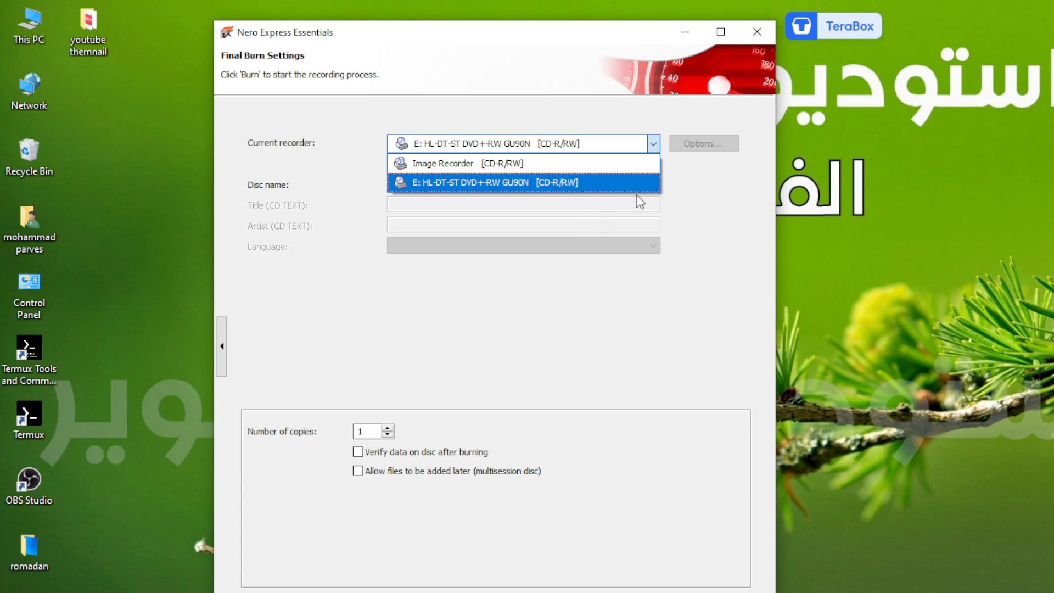
click(643, 182)
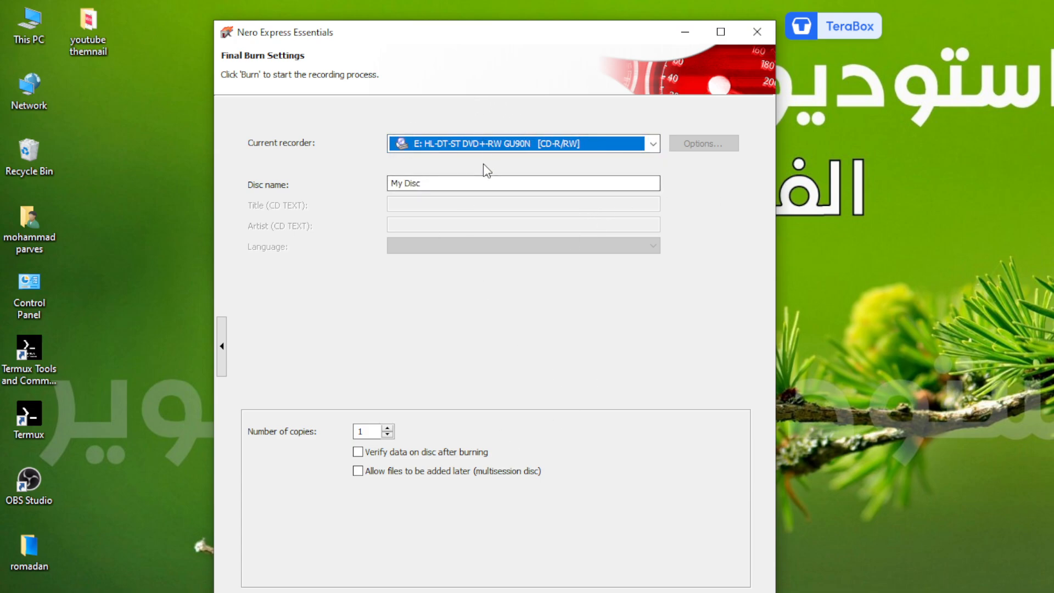
drag(446, 184, 349, 183)
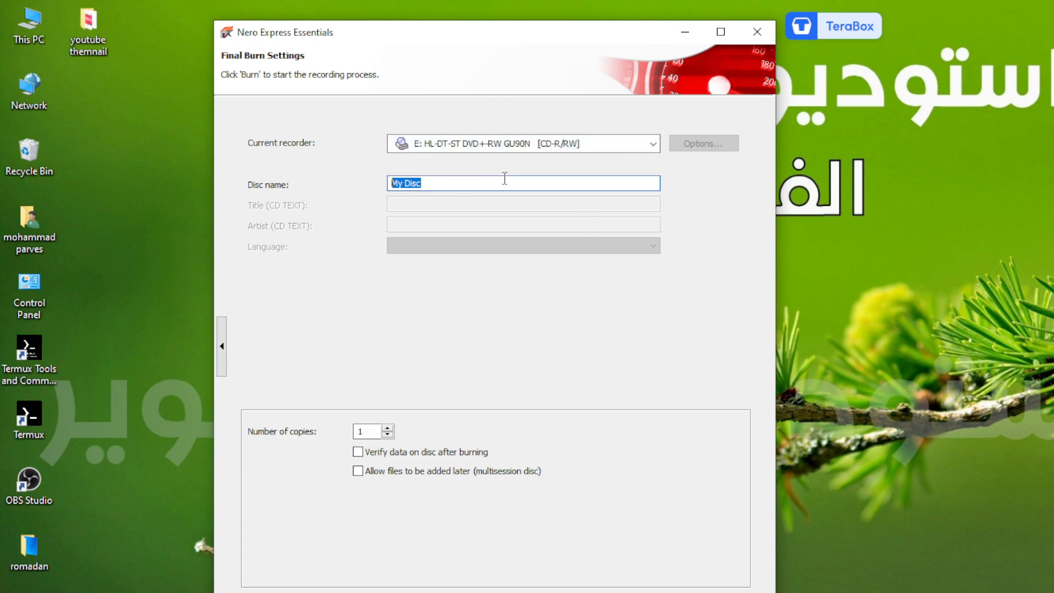
click(615, 144)
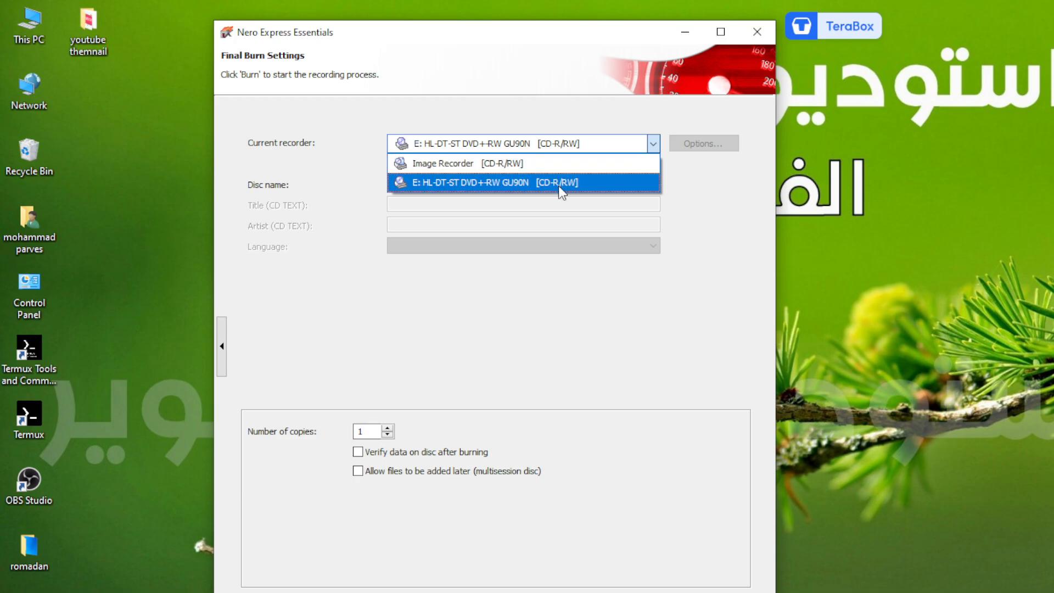
click(519, 185)
drag(484, 184, 380, 193)
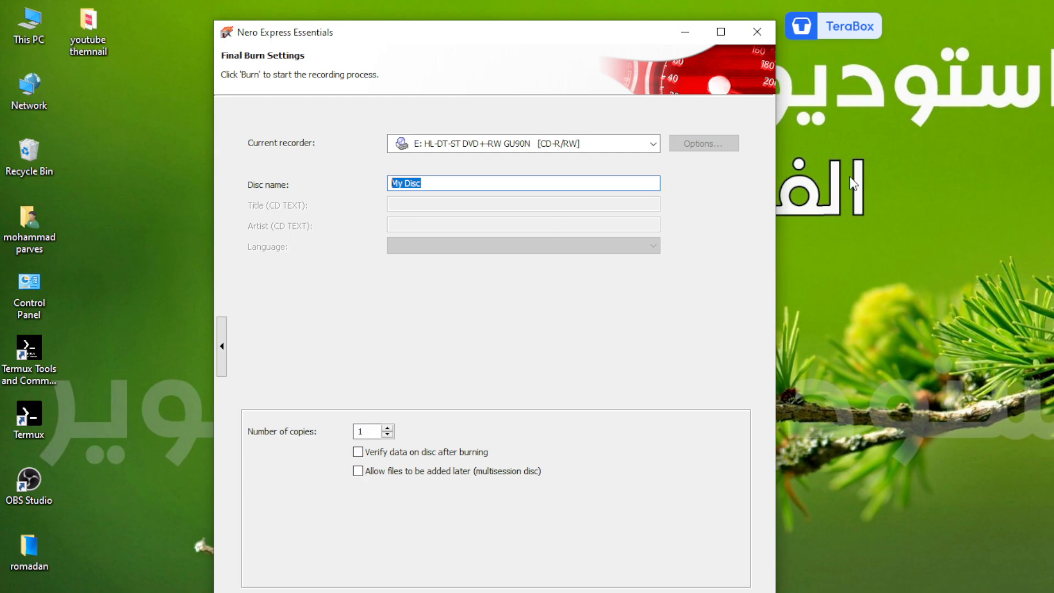
text(my File)
Start the burn, cancel it while waiting for a disc, and dismiss the abort message
click(753, 592)
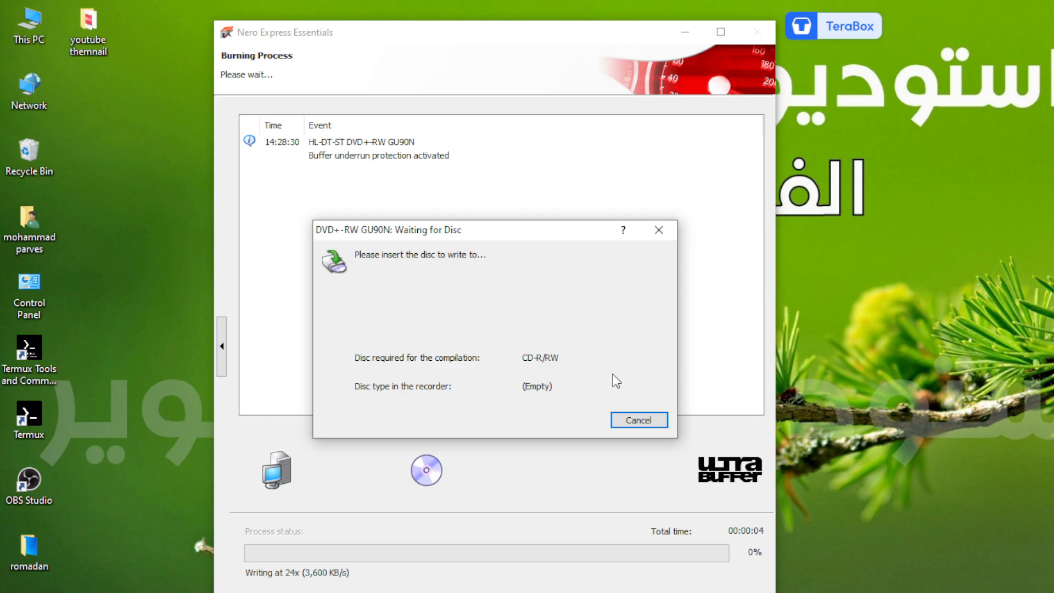
click(637, 419)
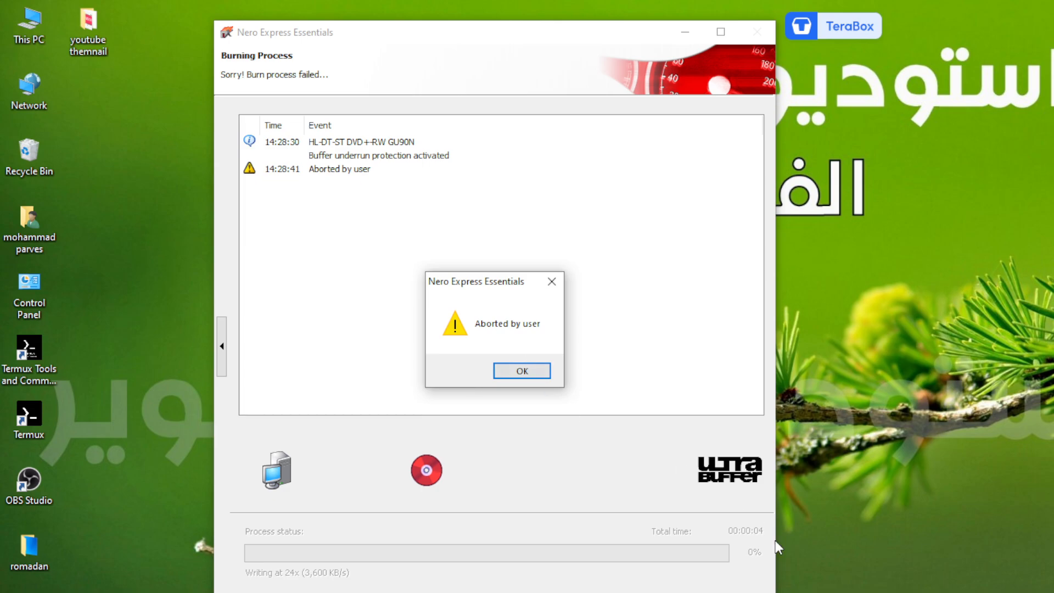
click(535, 373)
Continue past the aborted burn, close Nero without saving the project, and refresh the desktop
click(739, 591)
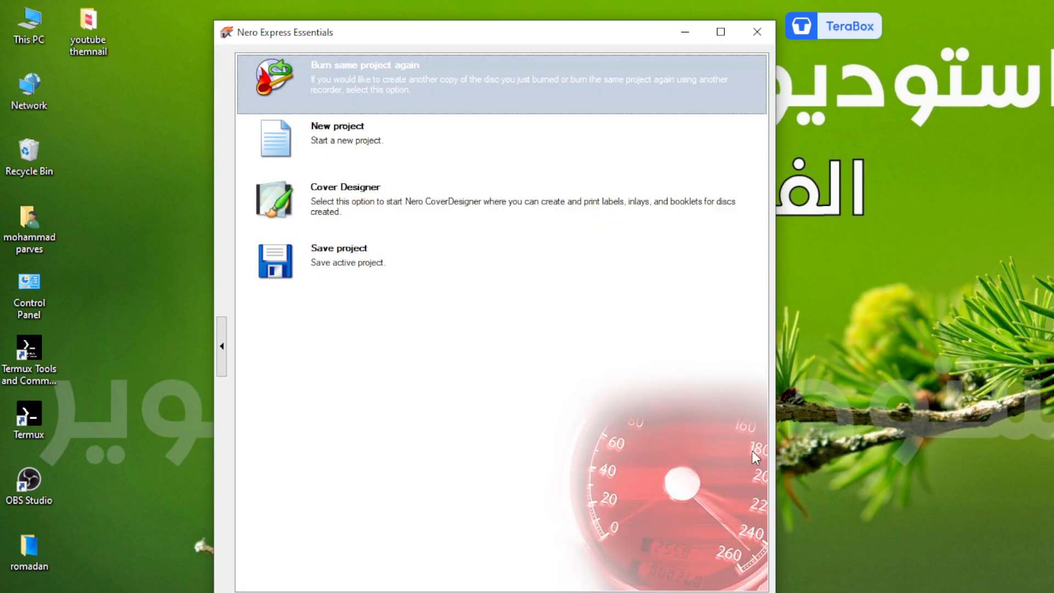
click(761, 33)
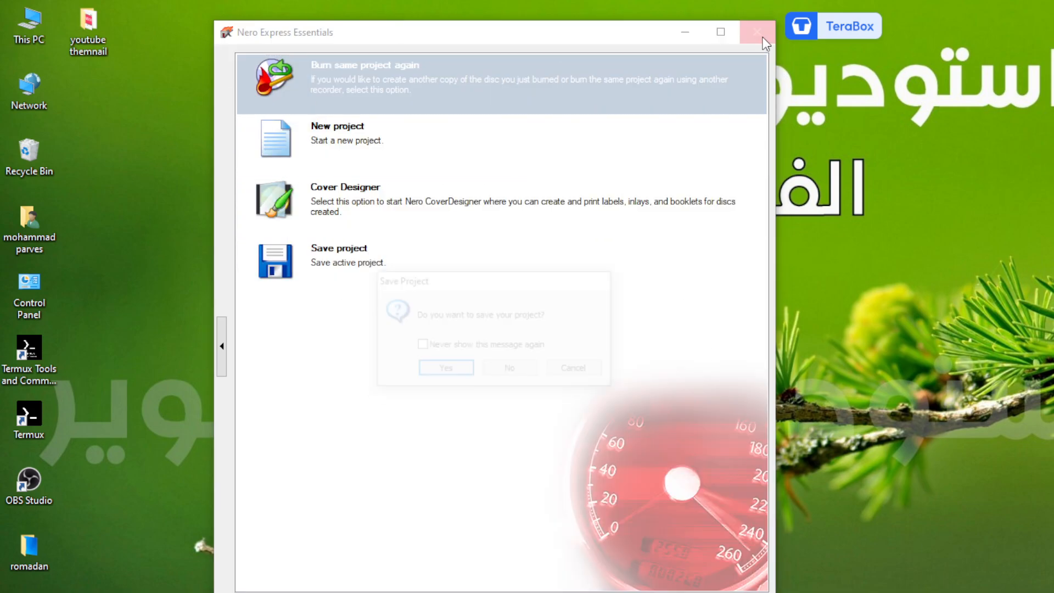
click(512, 370)
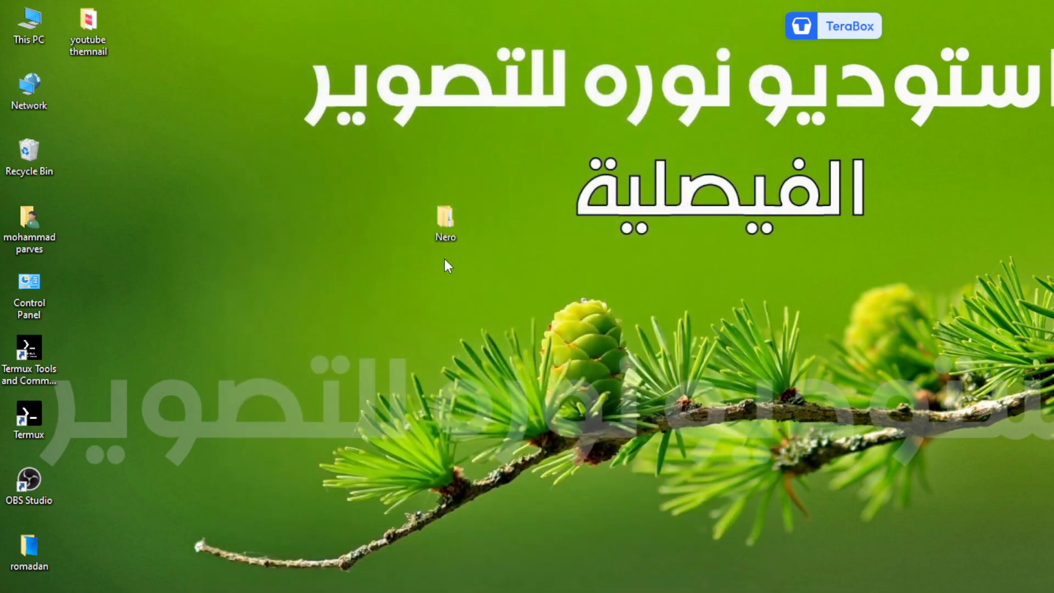
right_click(580, 185)
click(621, 235)
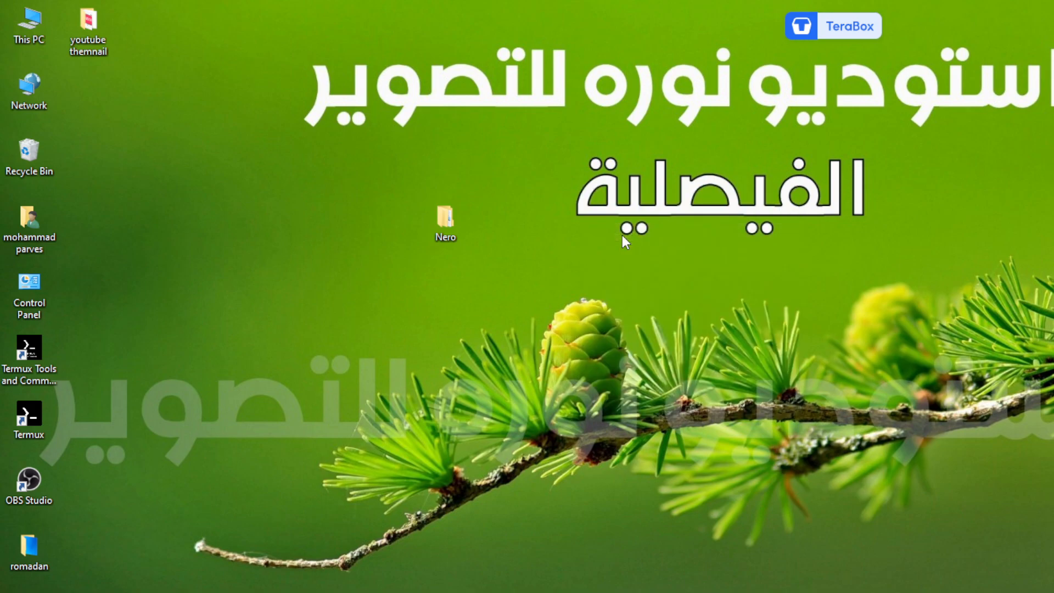